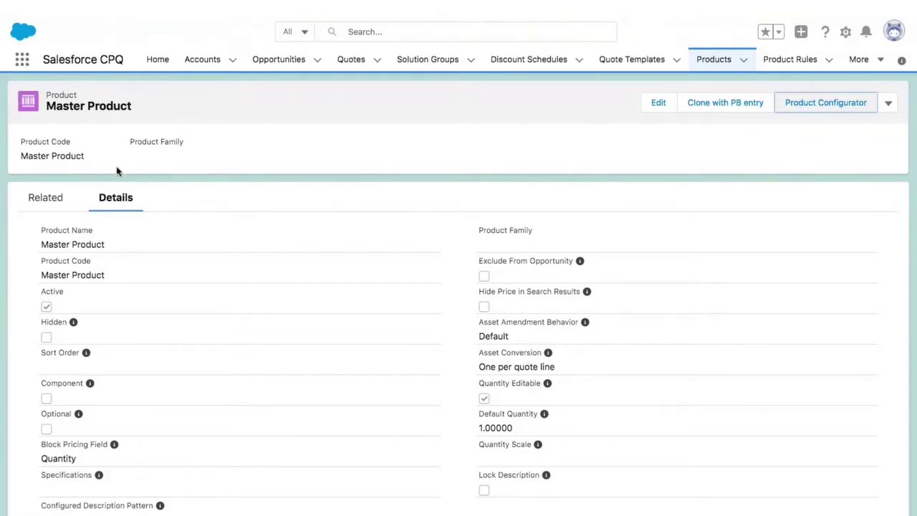
Review Master Product's related lists: four features, 30+ component options and two price books
scroll(82, 196, down, 3)
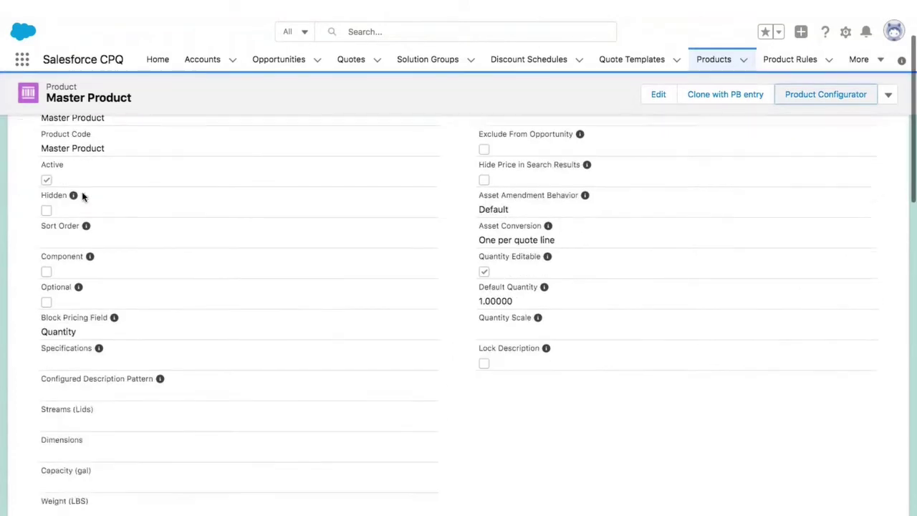
scroll(82, 196, up, 3)
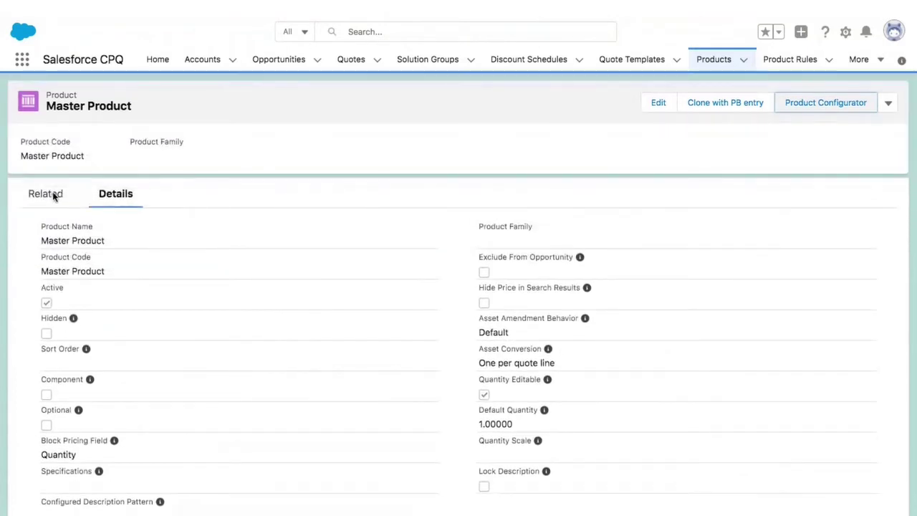
click(52, 194)
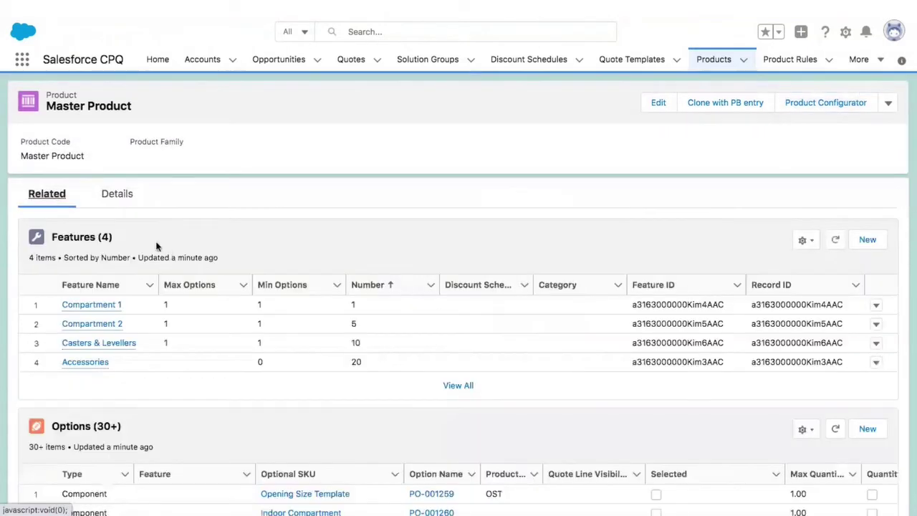
scroll(129, 444, down, 3)
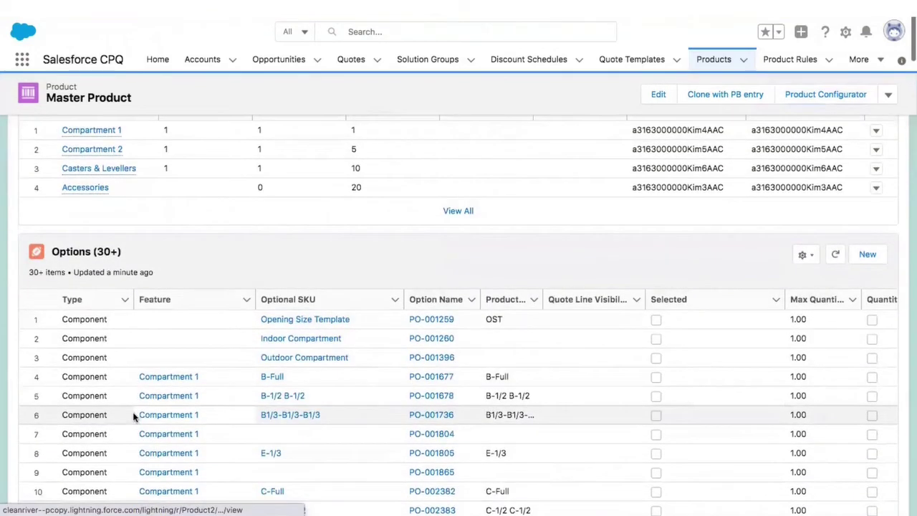
scroll(133, 417, down, 5)
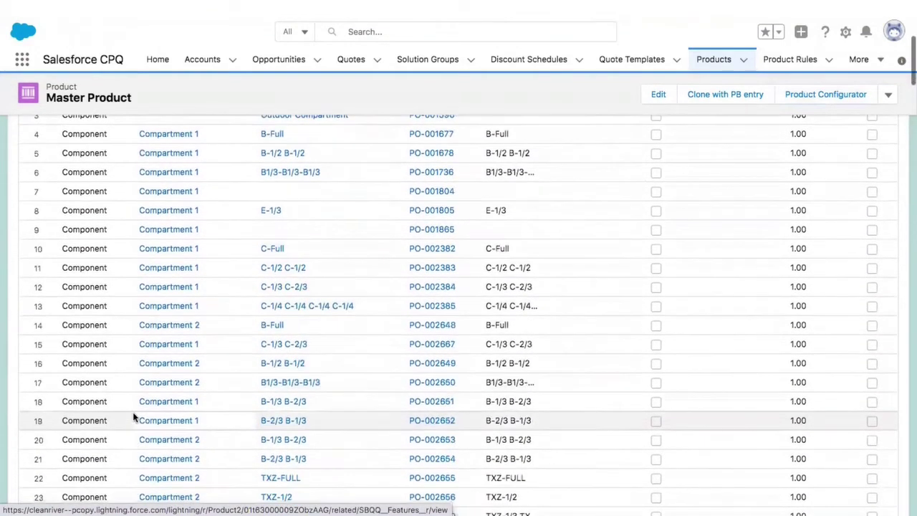
scroll(133, 416, down, 7)
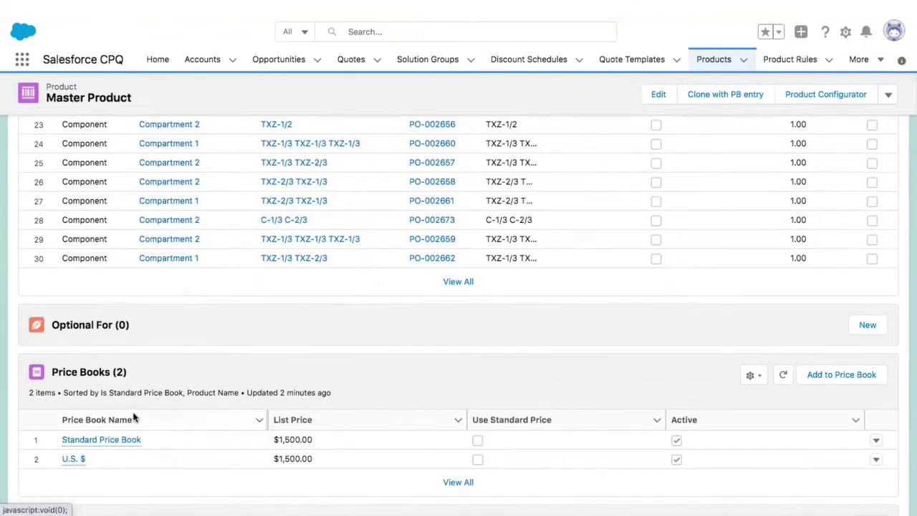
scroll(132, 418, up, 2)
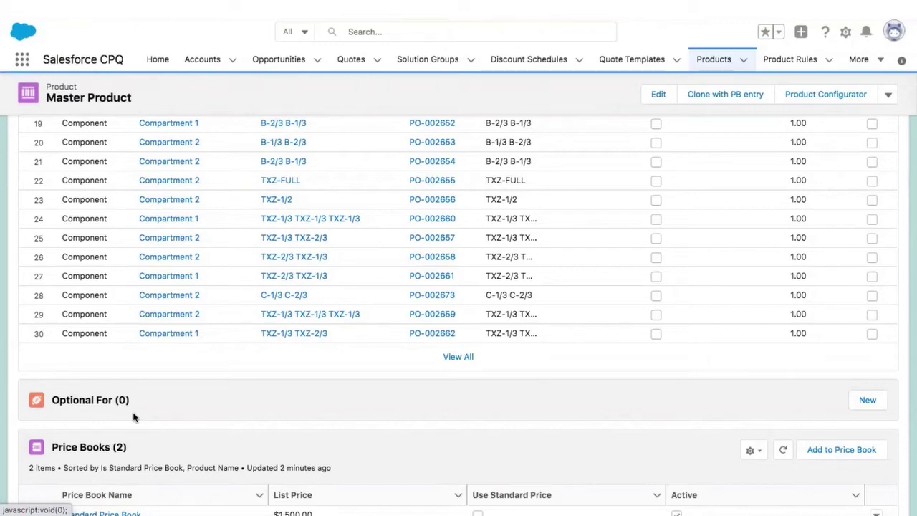
scroll(133, 416, up, 15)
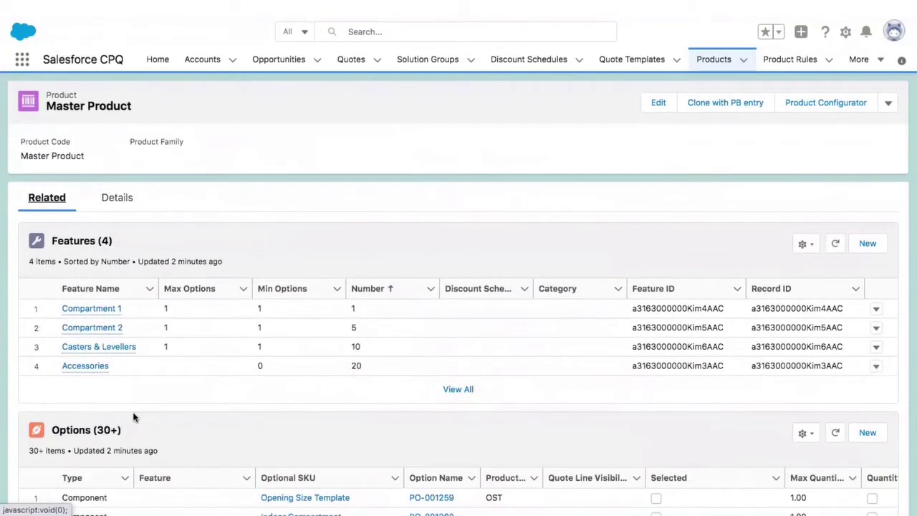
Recheck Master Product's Options list, then return to its Details fields
click(117, 199)
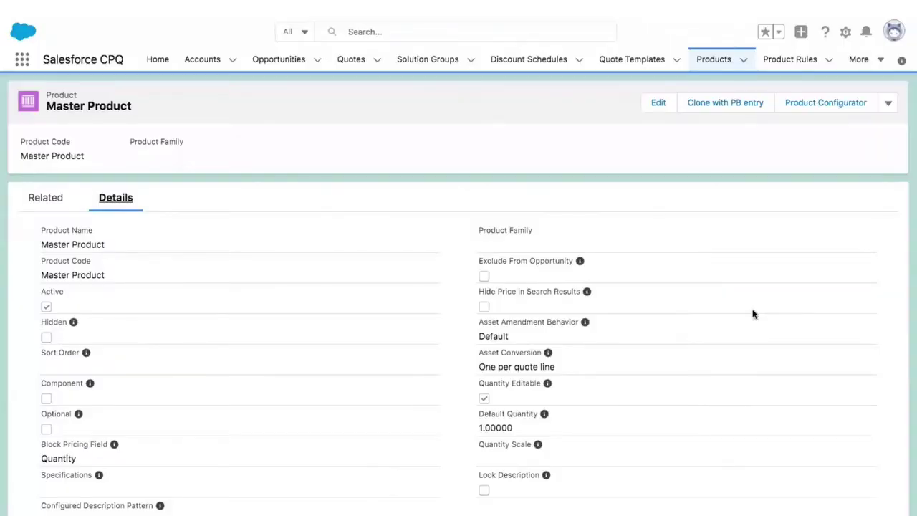
click(48, 202)
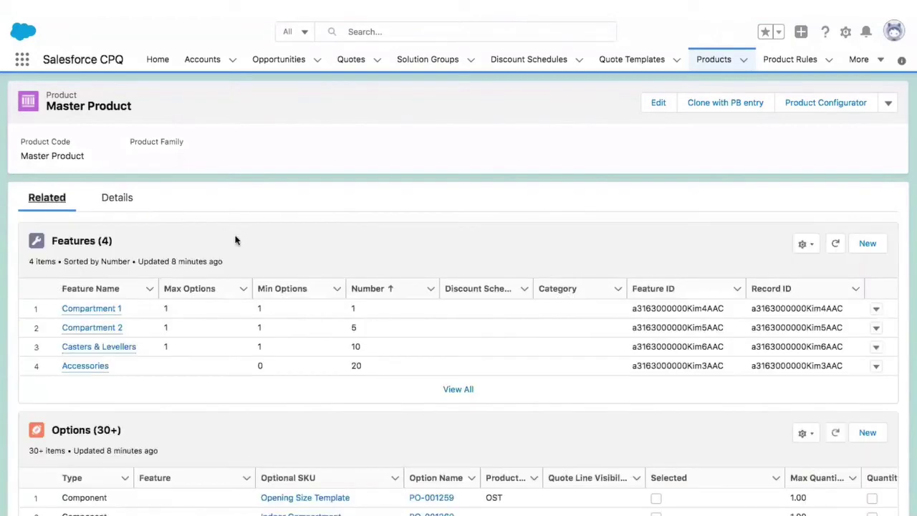
scroll(236, 240, down, 3)
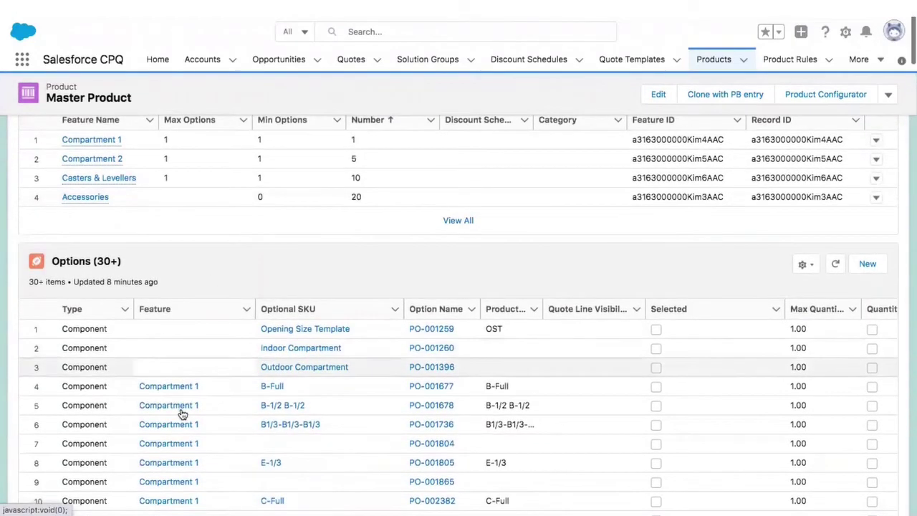
scroll(183, 414, down, 2)
scroll(183, 414, up, 3)
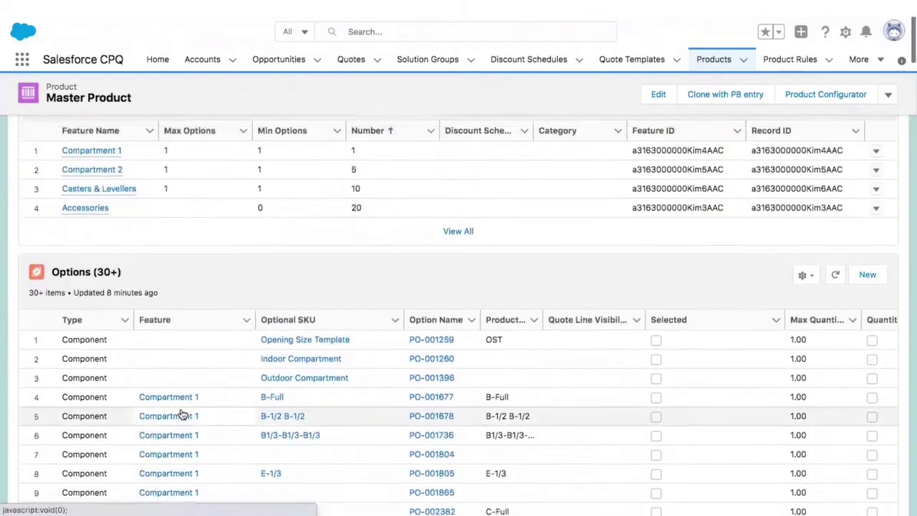
scroll(183, 414, up, 2)
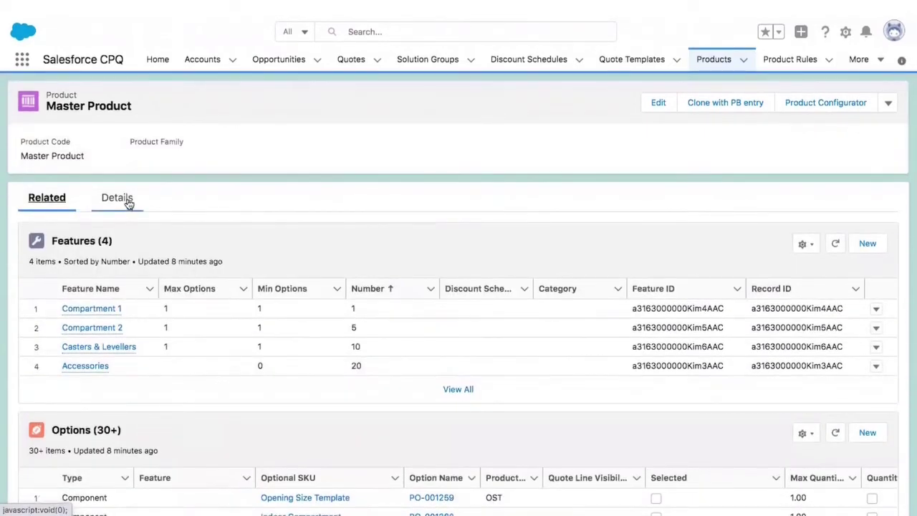
click(126, 201)
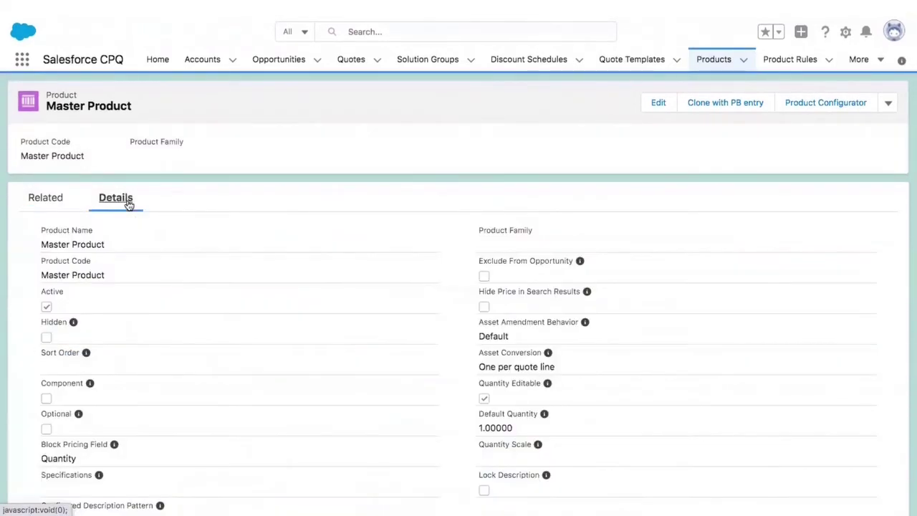
Clone Master Product with its price book entries as Product100, product code P100
click(746, 108)
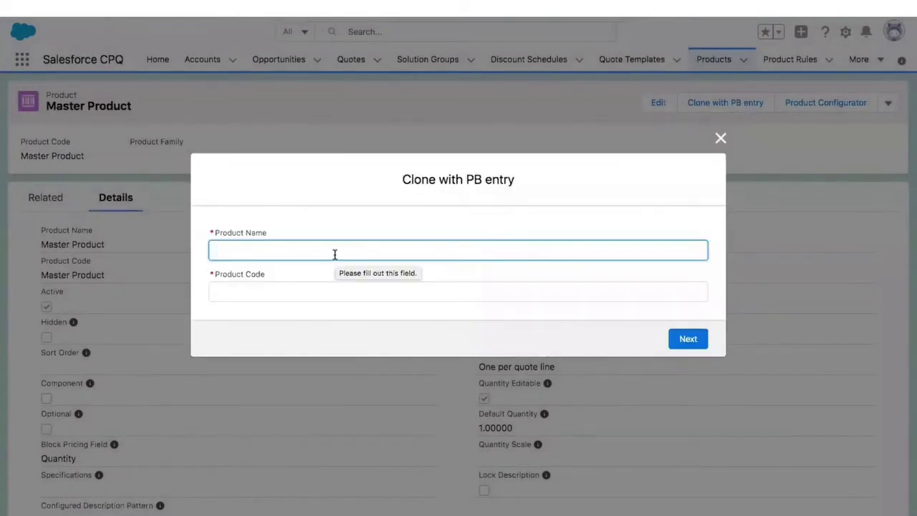
text(Prod)
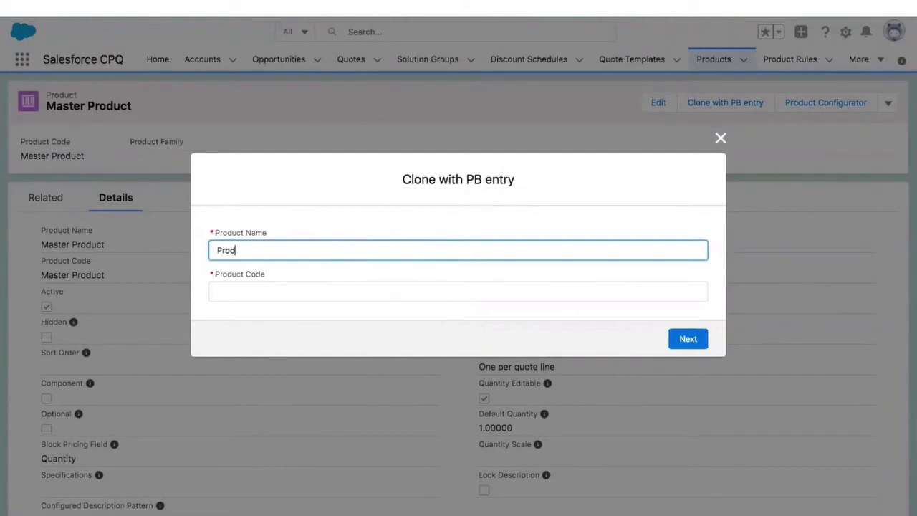
text(uct100)
click(280, 283)
text(P100)
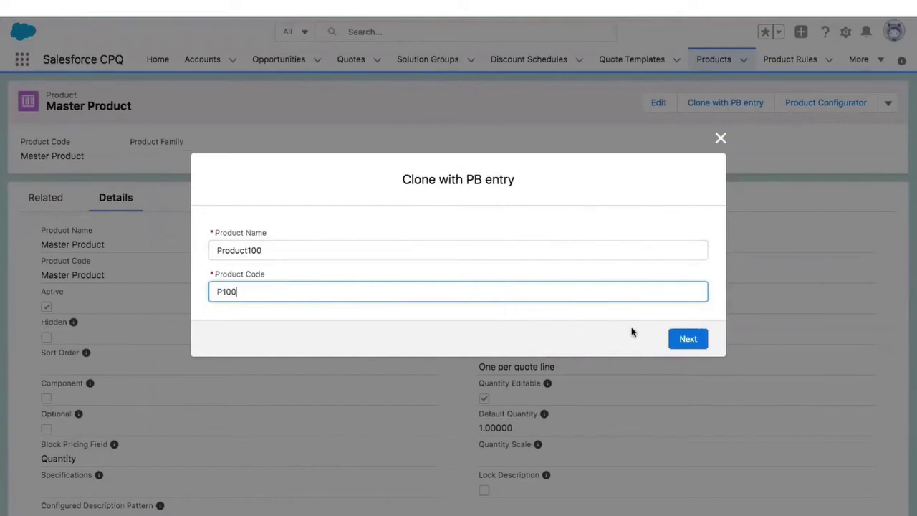
click(676, 337)
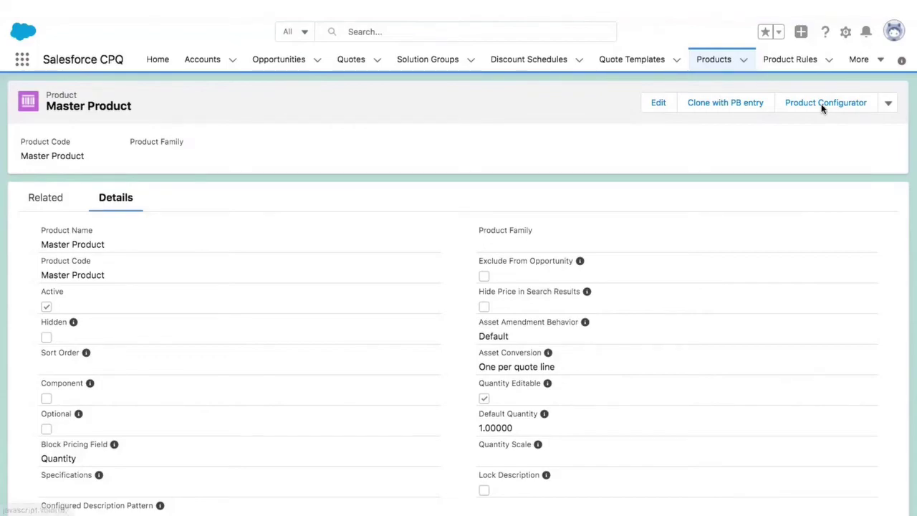
click(822, 104)
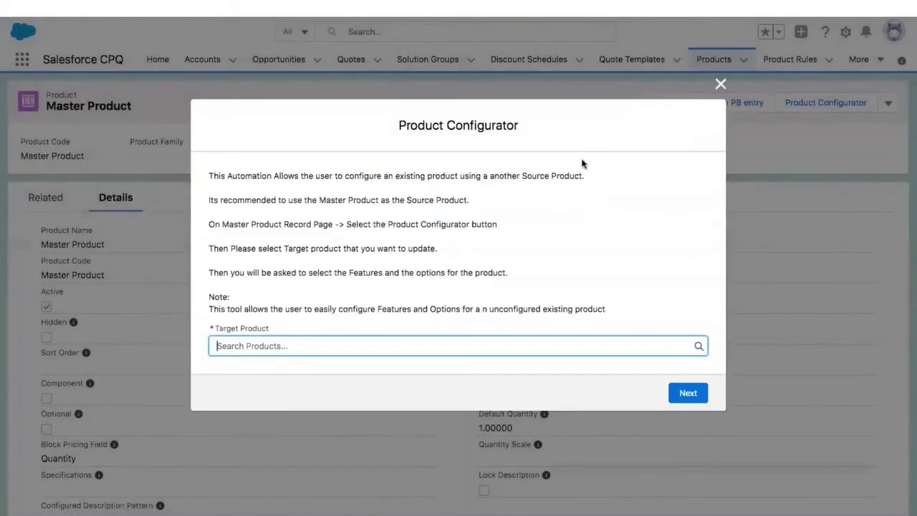
Pick Product100 as the configurator's Target Product and continue to features
text(produ)
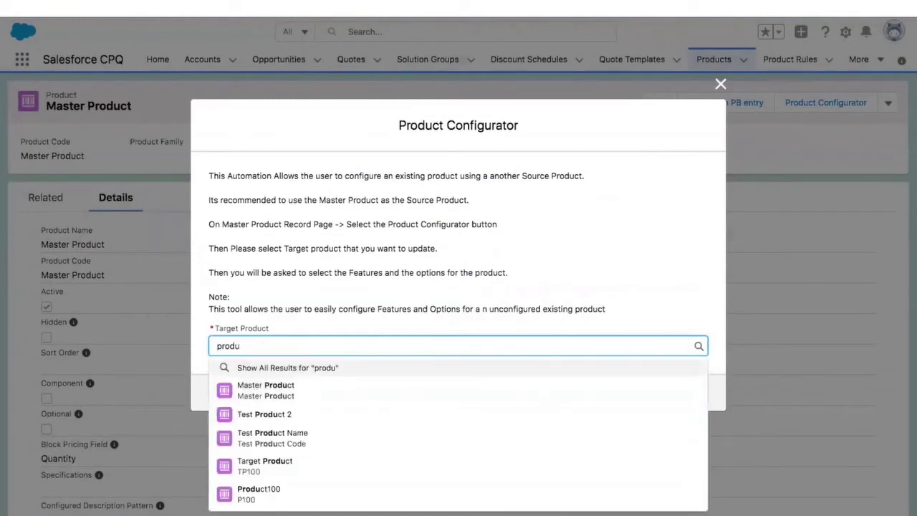
click(268, 498)
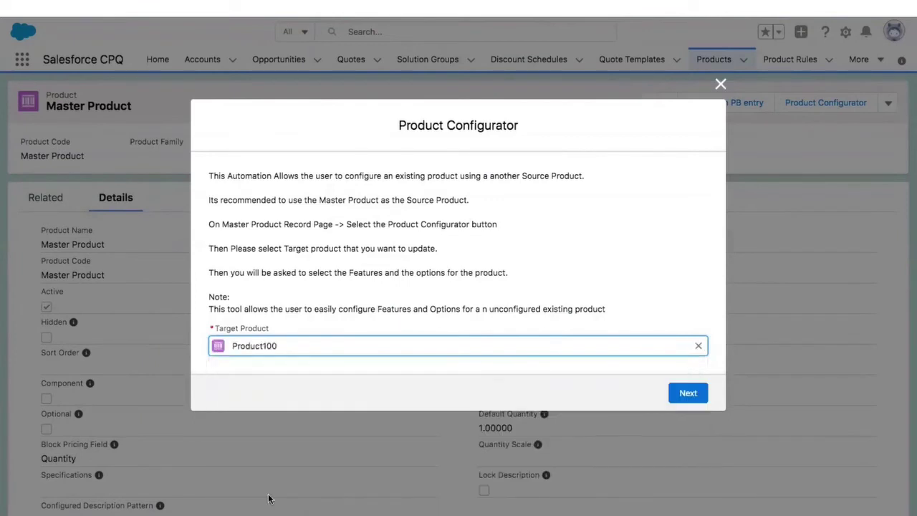
click(692, 395)
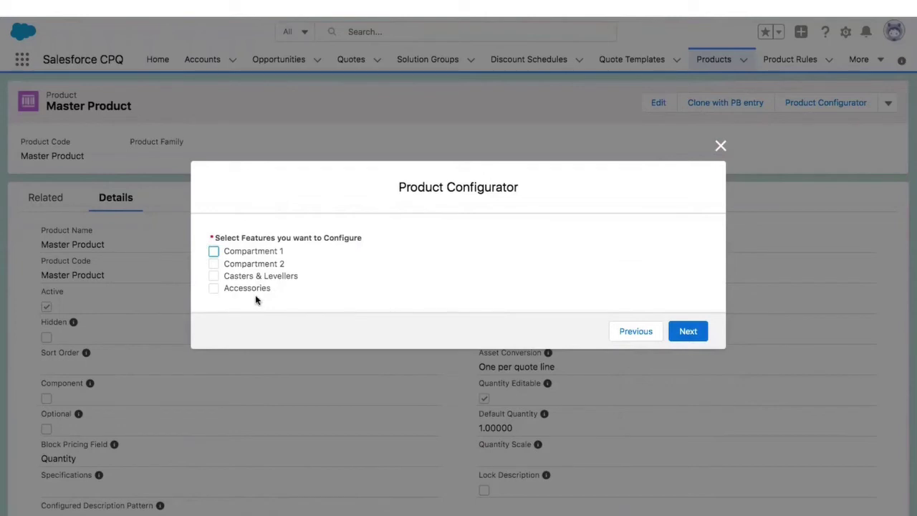
Include Compartment 1 and Accessories, with Dioramma (Single), Door Graphics and Door Lock accessories
click(213, 252)
click(213, 289)
click(687, 331)
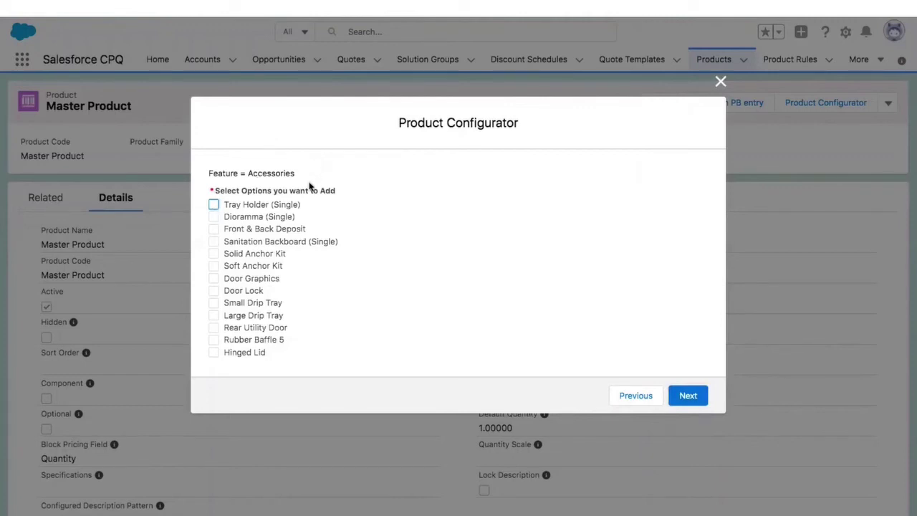
click(213, 217)
click(214, 278)
click(213, 290)
click(678, 394)
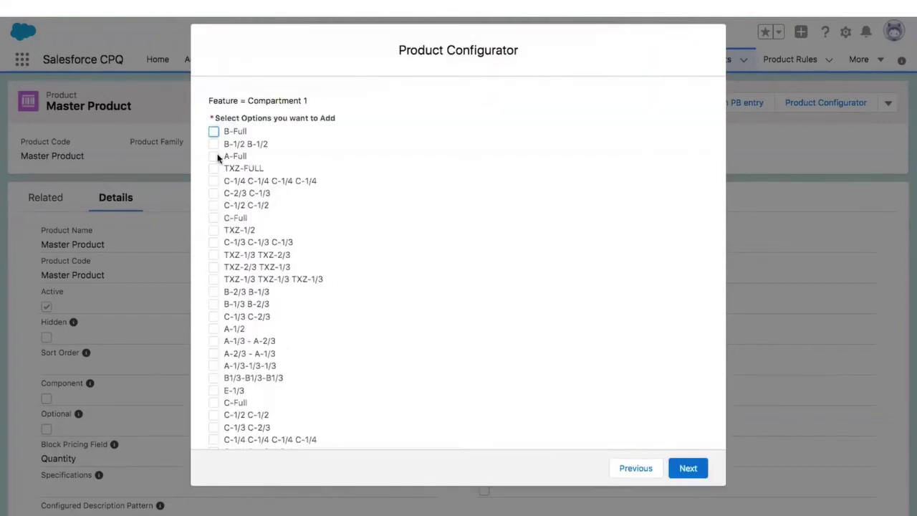
Add A-Full, C-1/4 C-1/4 C-1/4 C-1/4, C-2/3 C-1/3 and C-1/2 C-1/2 Compartment 1 options and finish
click(214, 156)
click(214, 180)
click(213, 193)
click(213, 206)
click(694, 475)
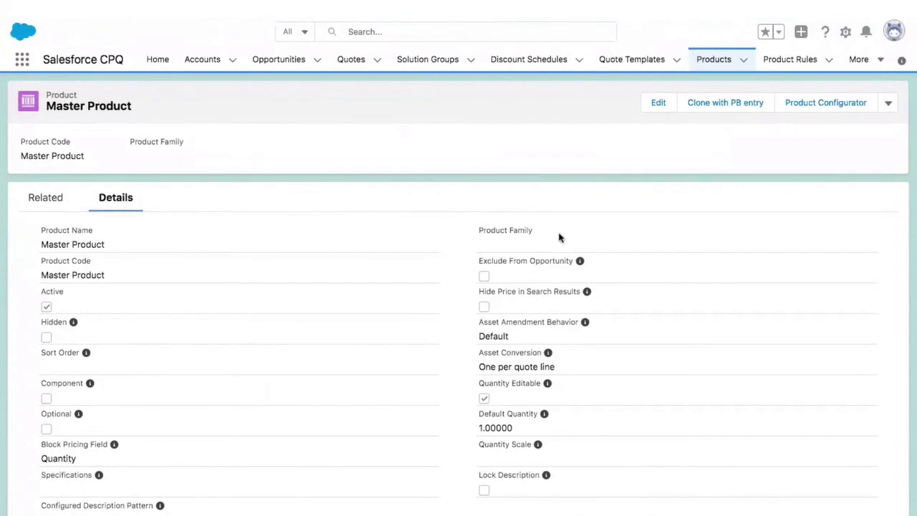
Search for 'product100', narrow results to Products, and open the Product100 record
click(421, 32)
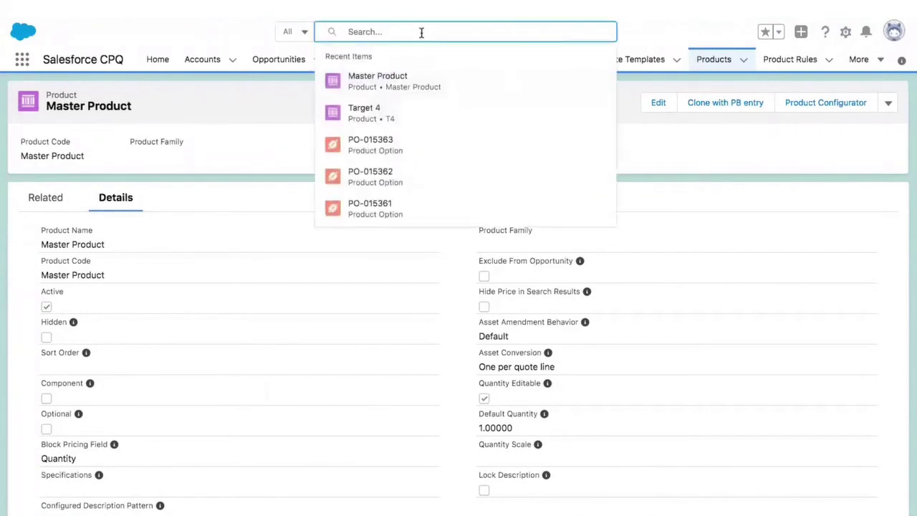
text(pr)
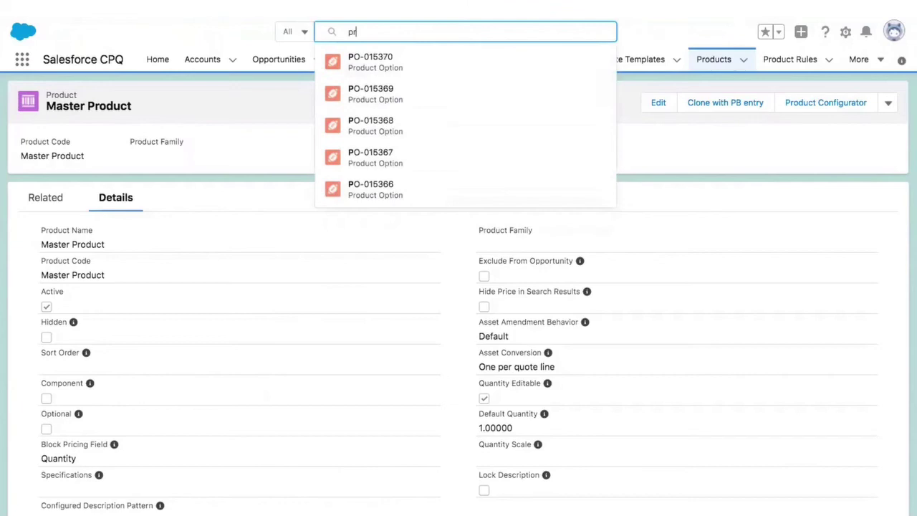
text(oduct100)
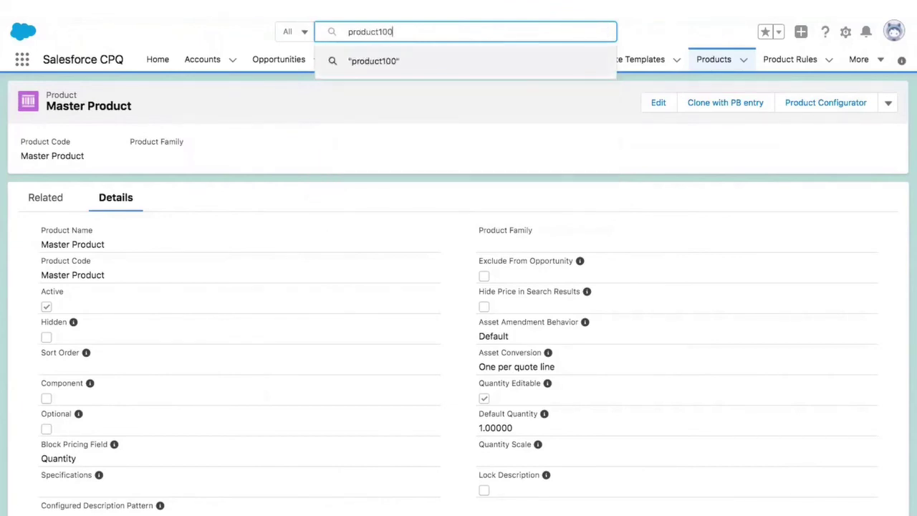
key(Return)
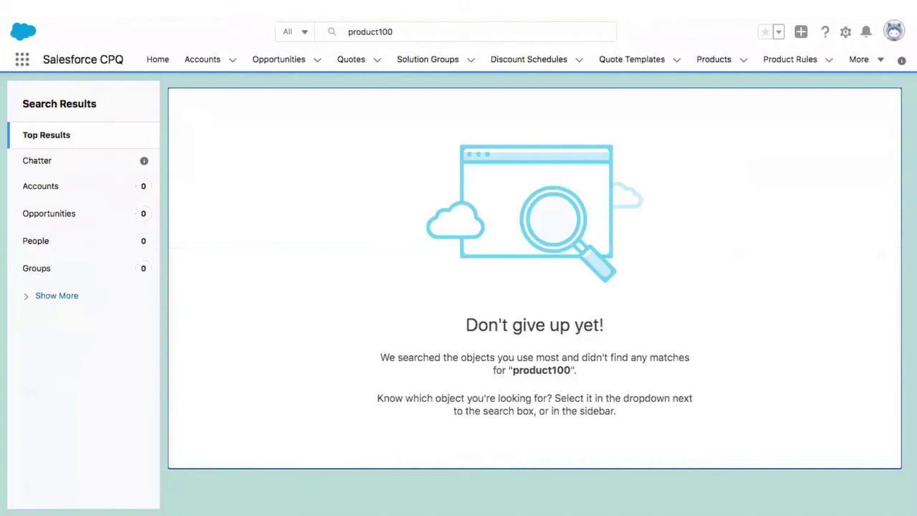
click(61, 296)
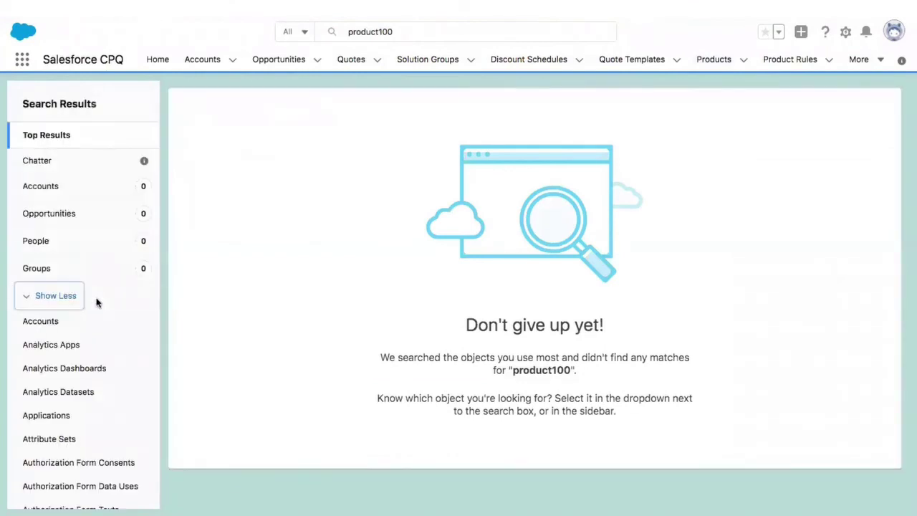
scroll(98, 303, down, 5)
scroll(98, 302, down, 10)
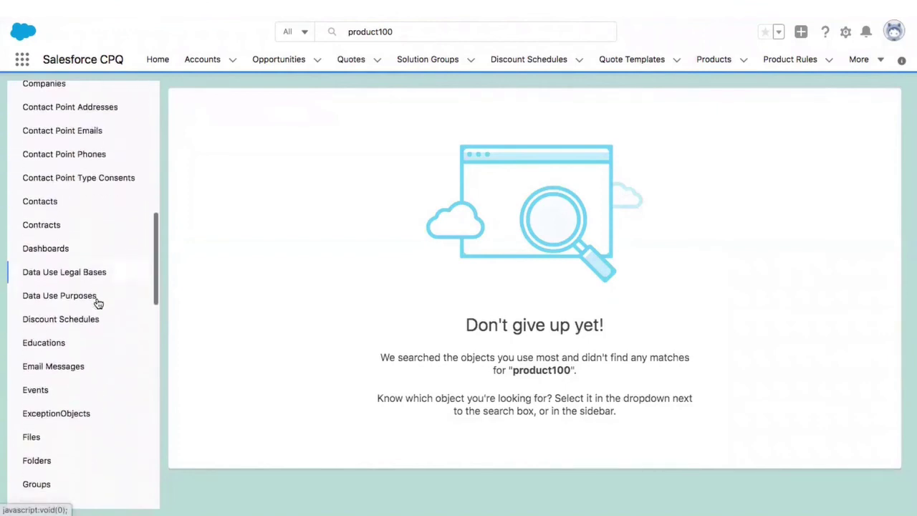
scroll(98, 303, down, 3)
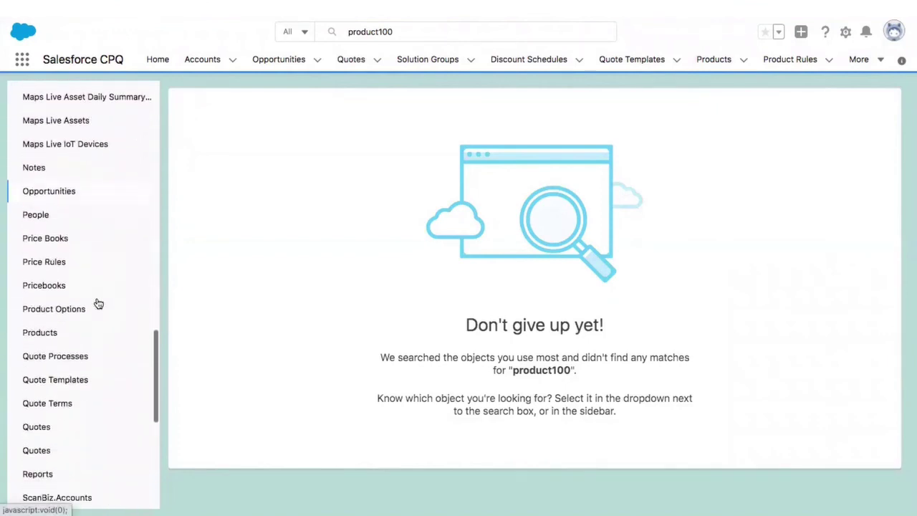
click(52, 333)
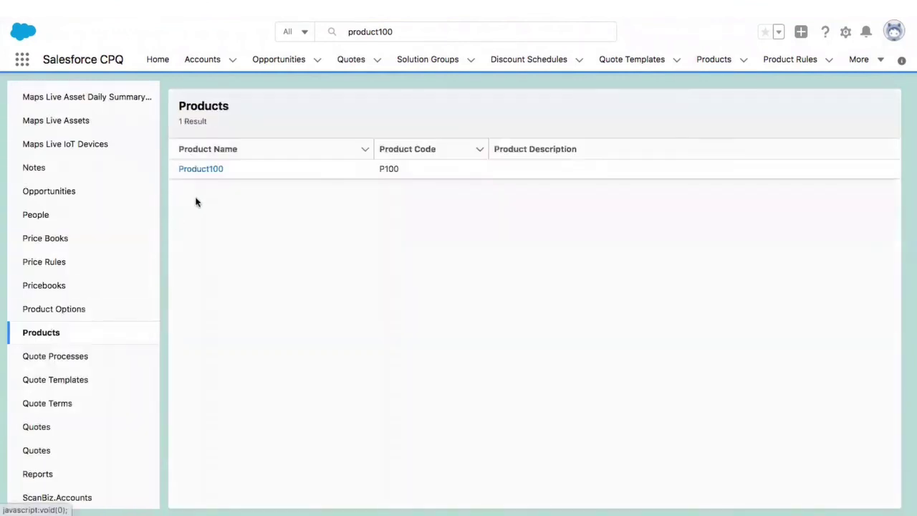
click(201, 170)
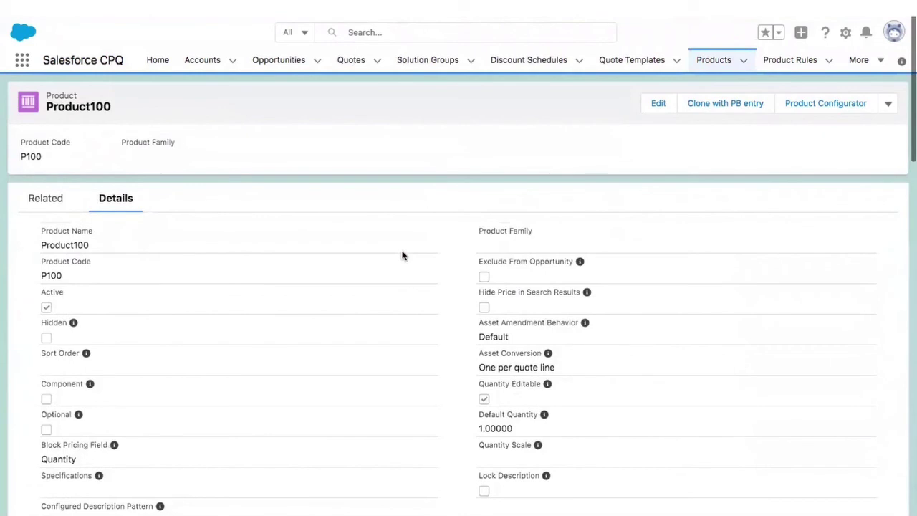
click(54, 198)
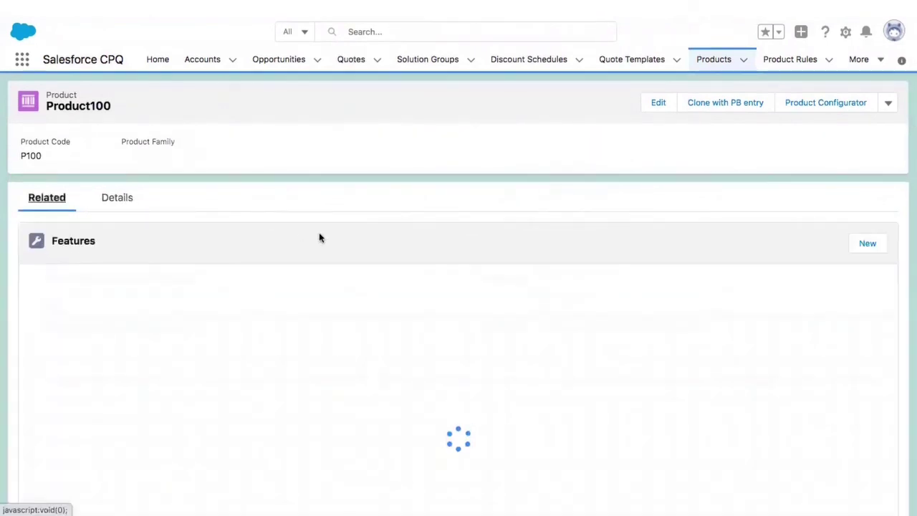
scroll(196, 290, down, 3)
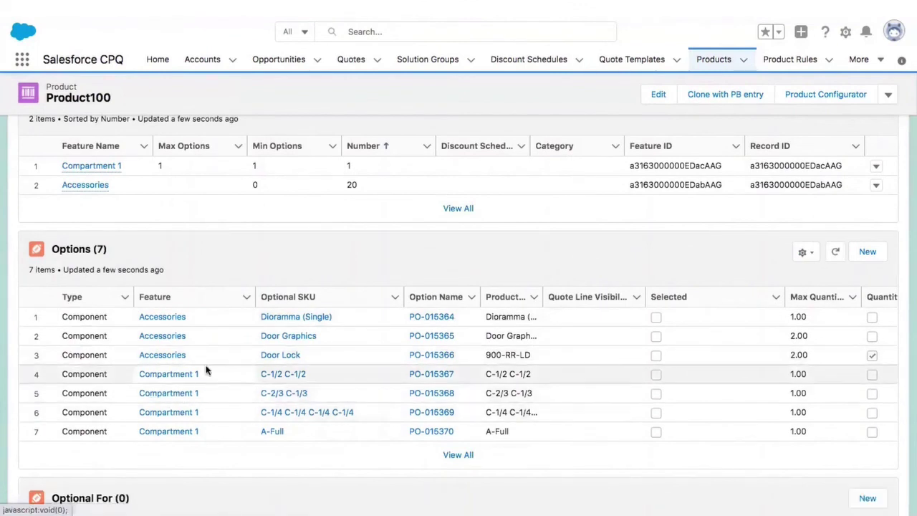
scroll(205, 370, down, 4)
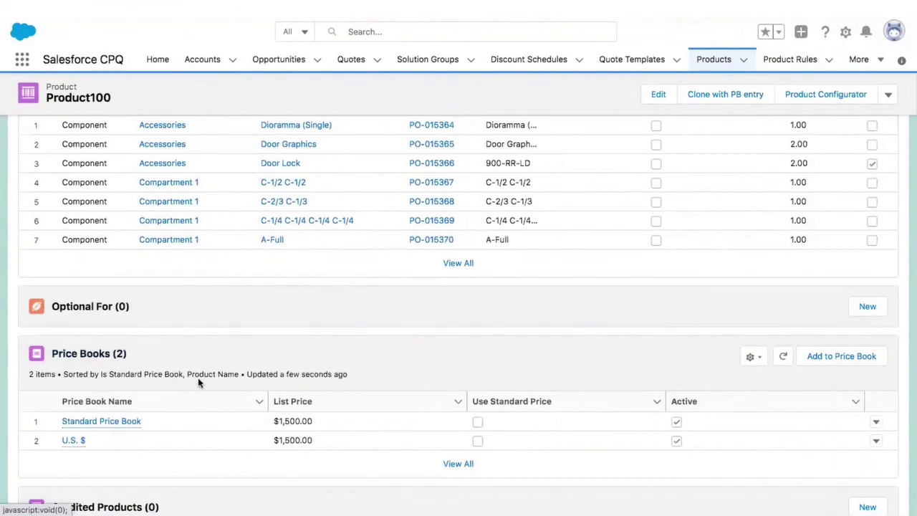
scroll(198, 378, up, 7)
click(124, 198)
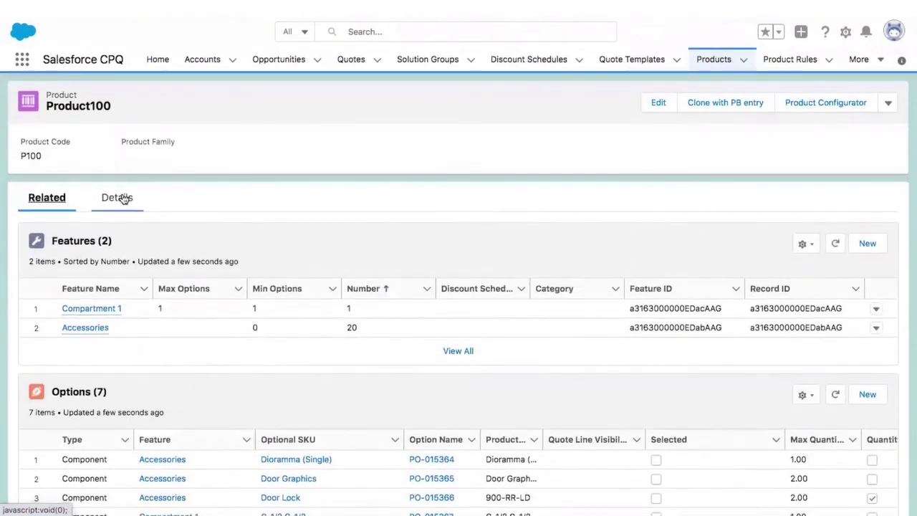